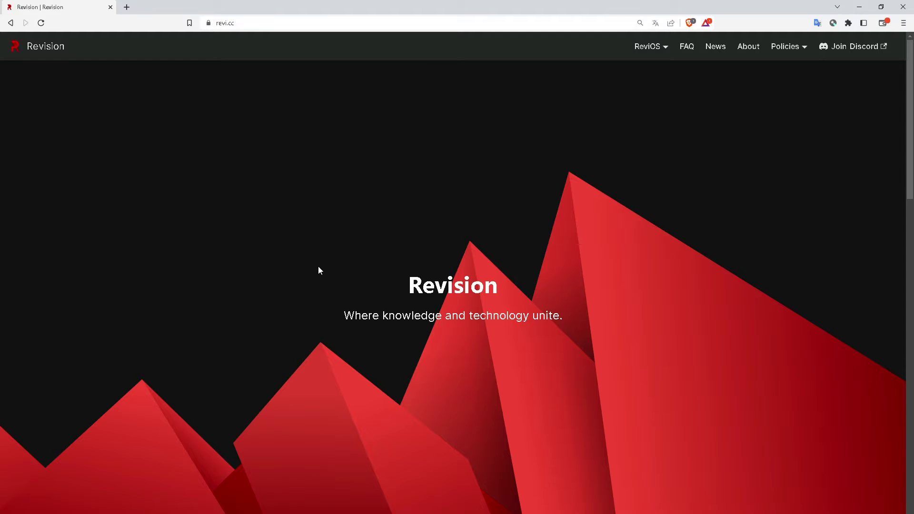
- Translate the Revision homepage into French
scroll(319, 264, "down", 5)
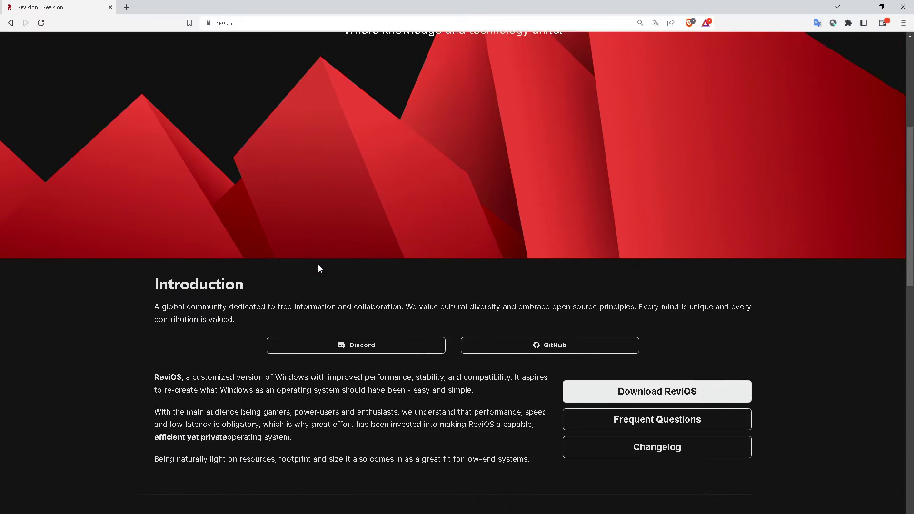
scroll(318, 266, "down", 1)
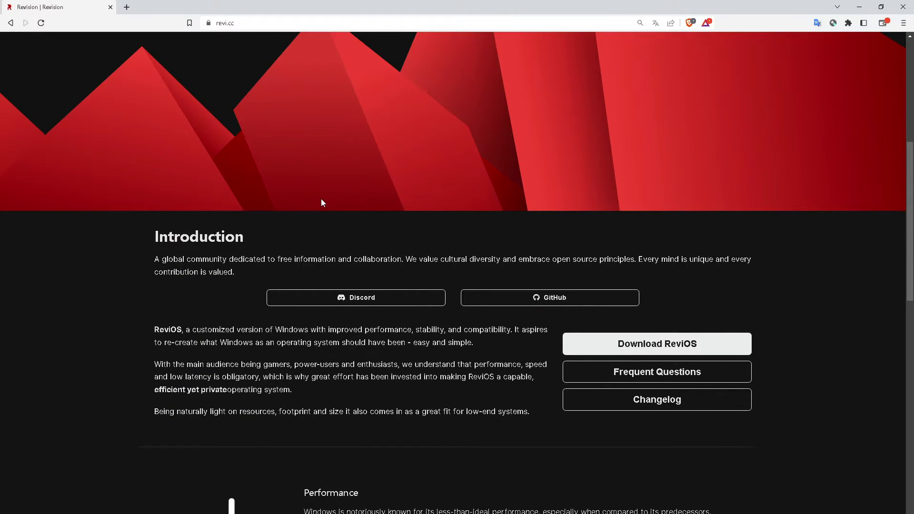
right_click(330, 170)
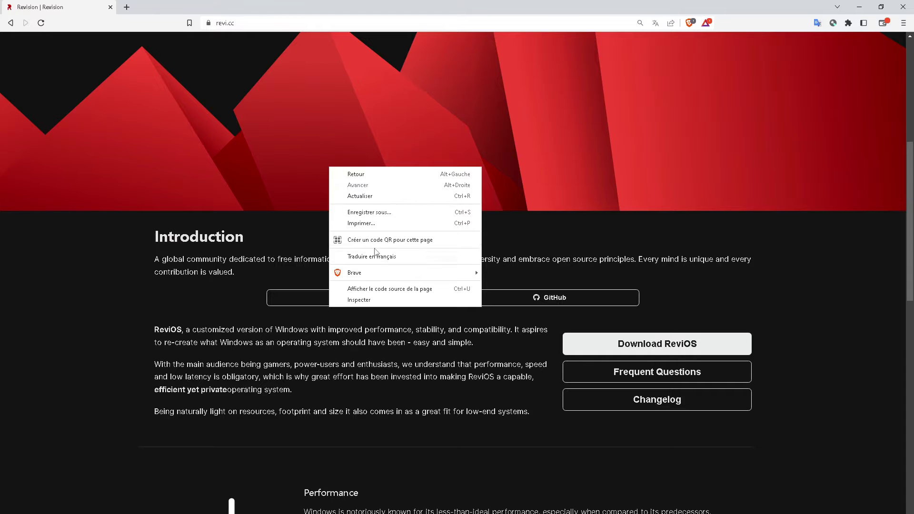
left_click(372, 253)
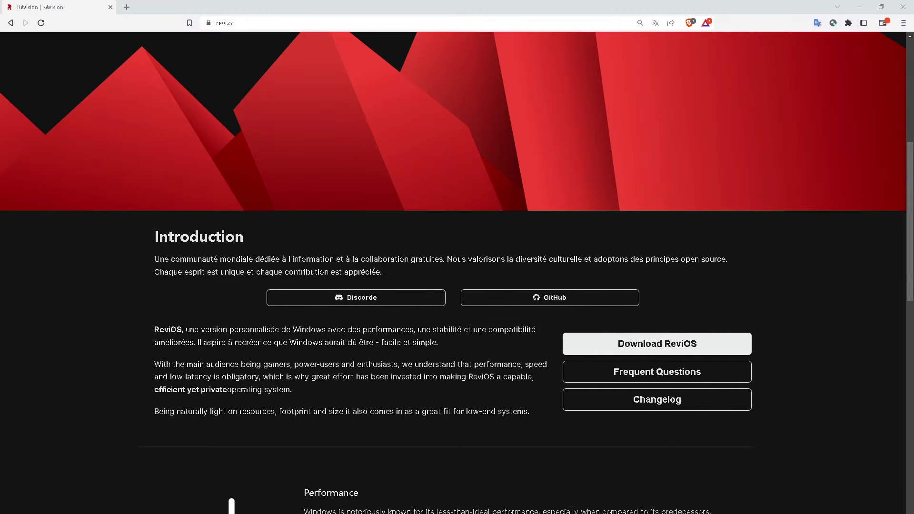
- Read the homepage's Introduction text on the community, ReviOS, its target audience and its suitability for low-end systems
scroll(153, 258, "down", 1)
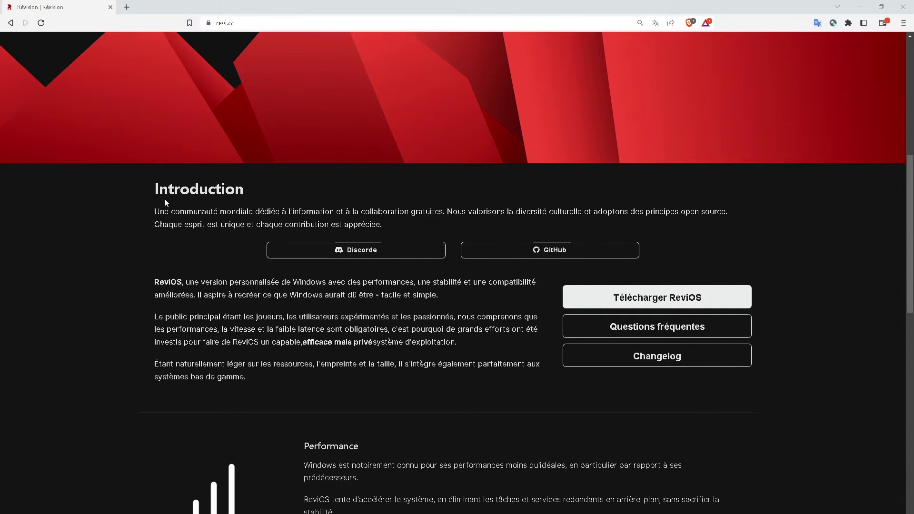
left_click_drag(154, 211, 435, 211)
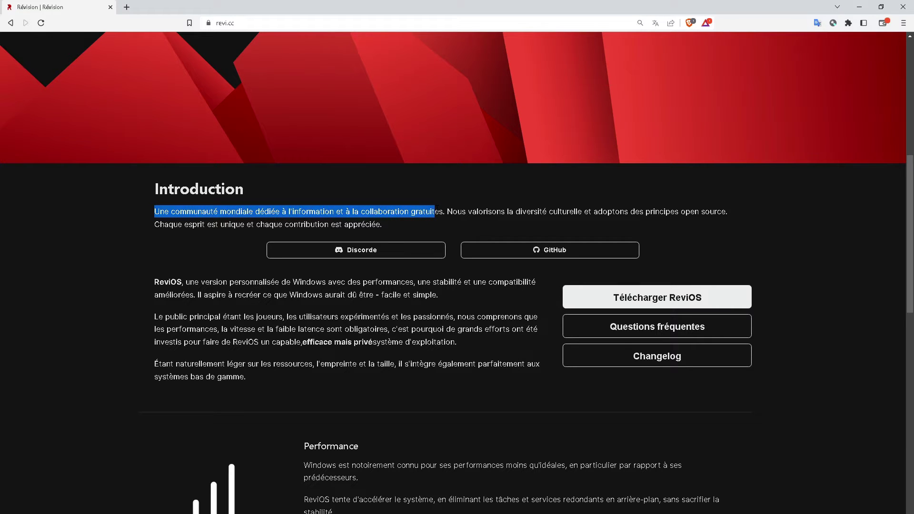
left_click(271, 285)
scroll(272, 285, "down", 2)
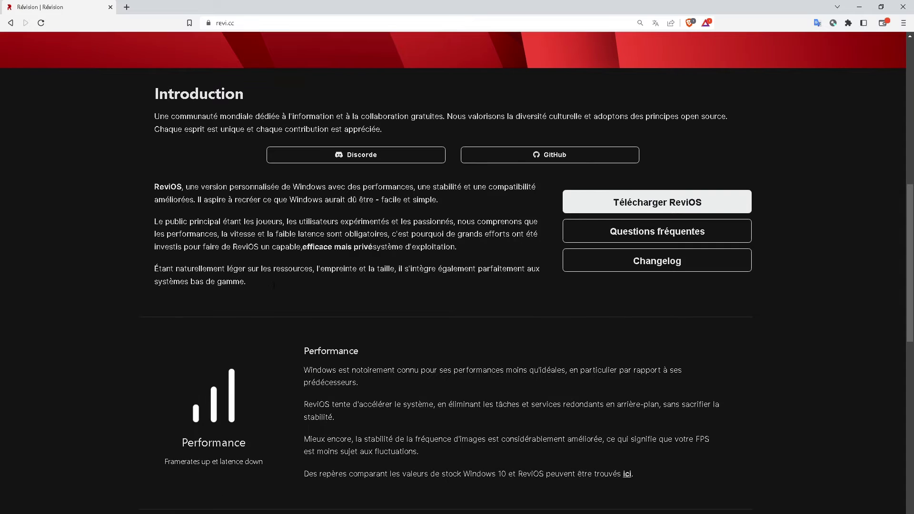
left_click_drag(154, 186, 446, 209)
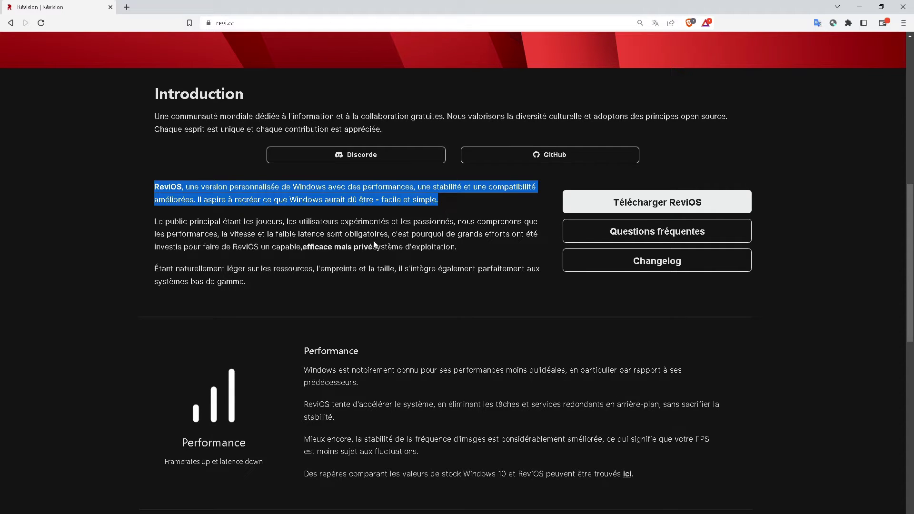
left_click(156, 222)
left_click_drag(154, 221, 335, 286)
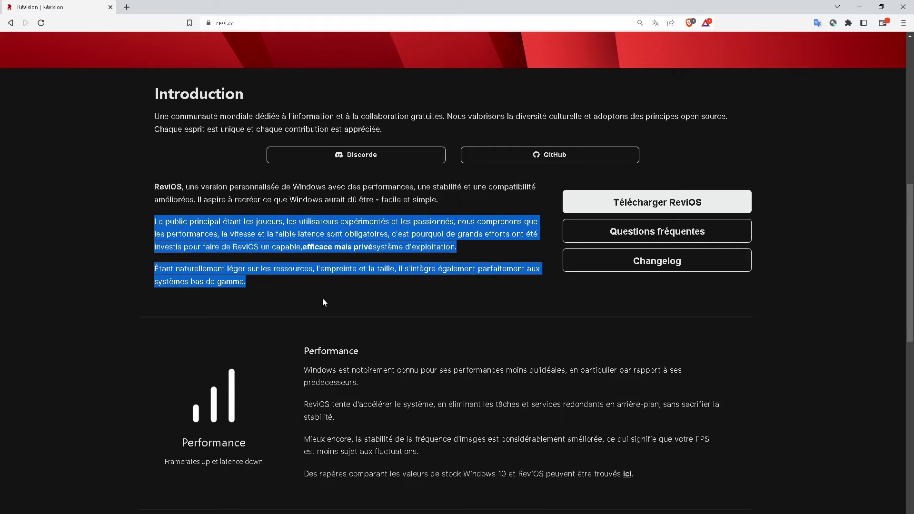
left_click(323, 299)
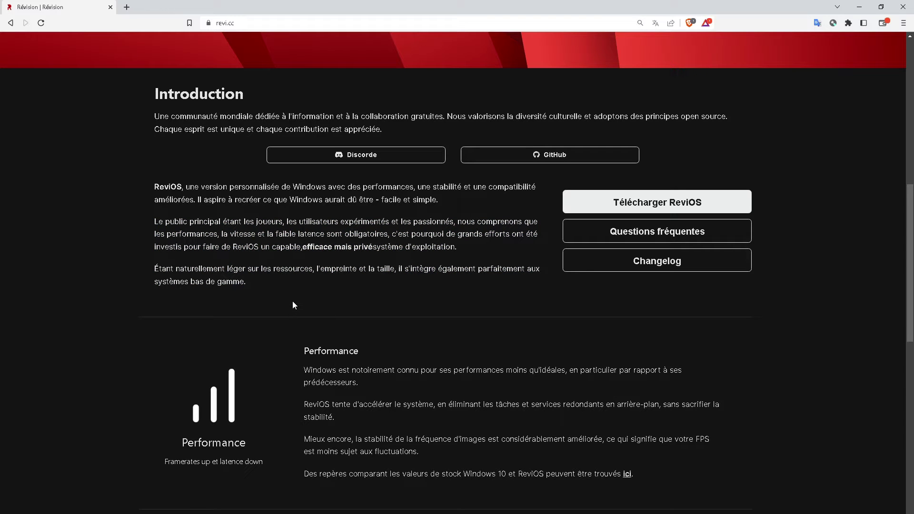
- Review the homepage sections on performance, privacy, stability, community and the legal notice
scroll(293, 305, "down", 5)
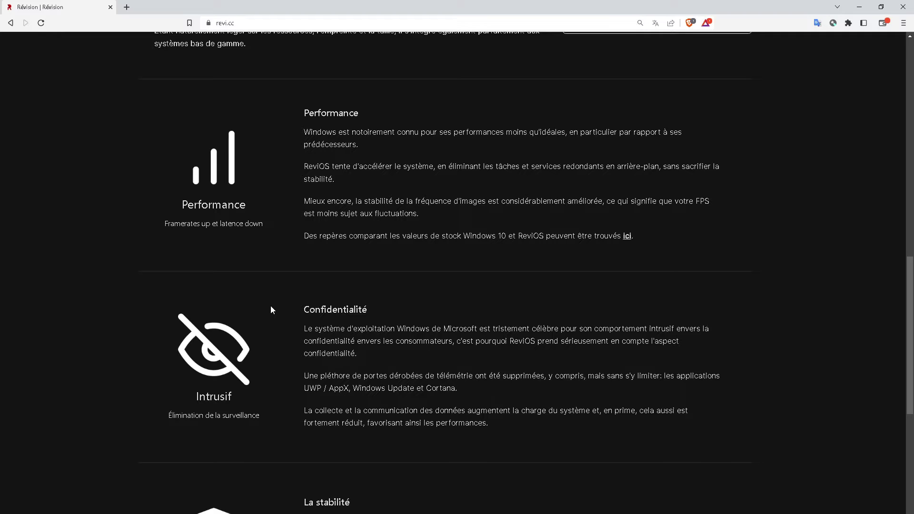
scroll(271, 309, "down", 4)
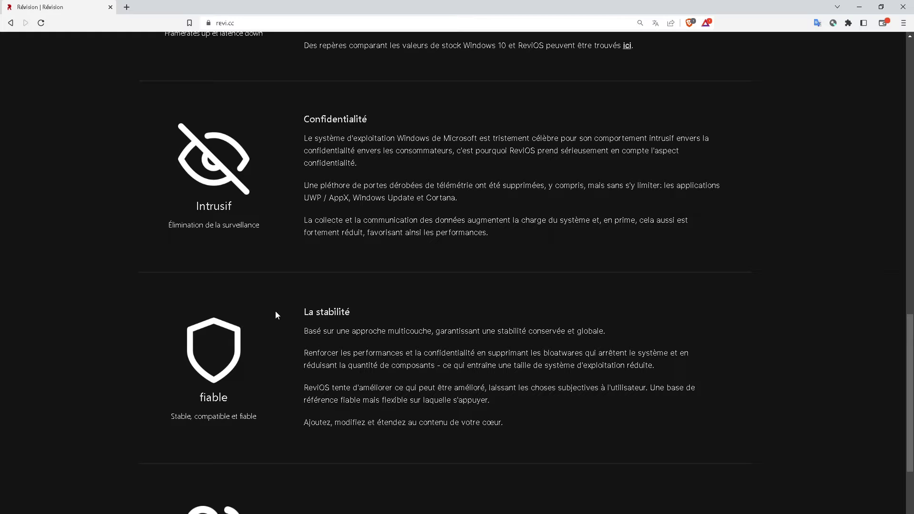
scroll(276, 312, "down", 4)
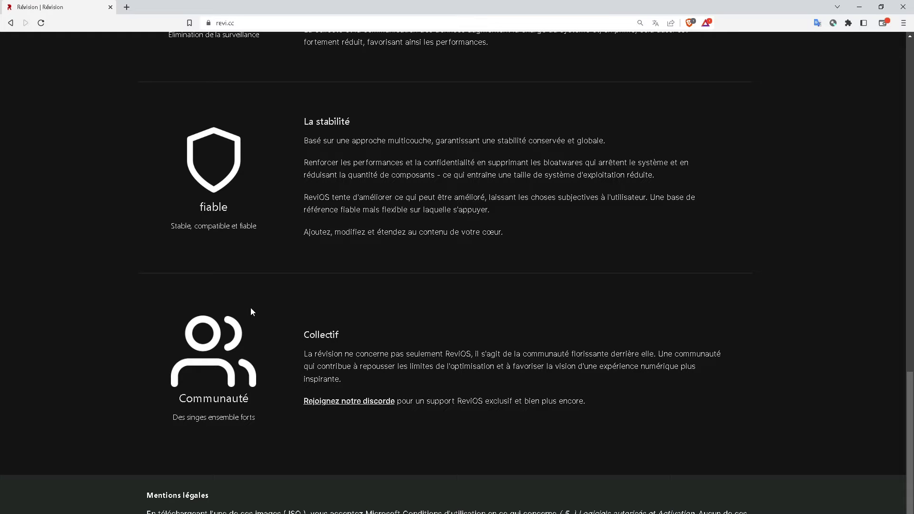
scroll(251, 312, "down", 1)
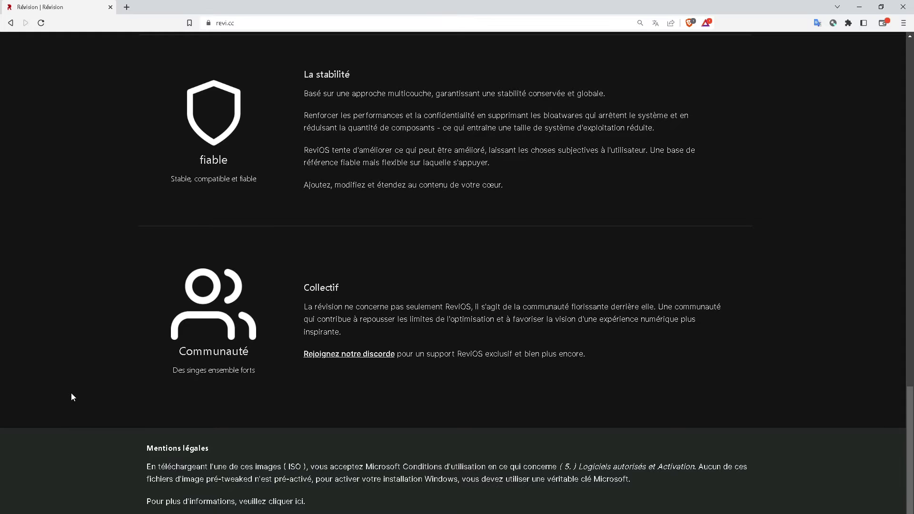
scroll(70, 392, "up", 15)
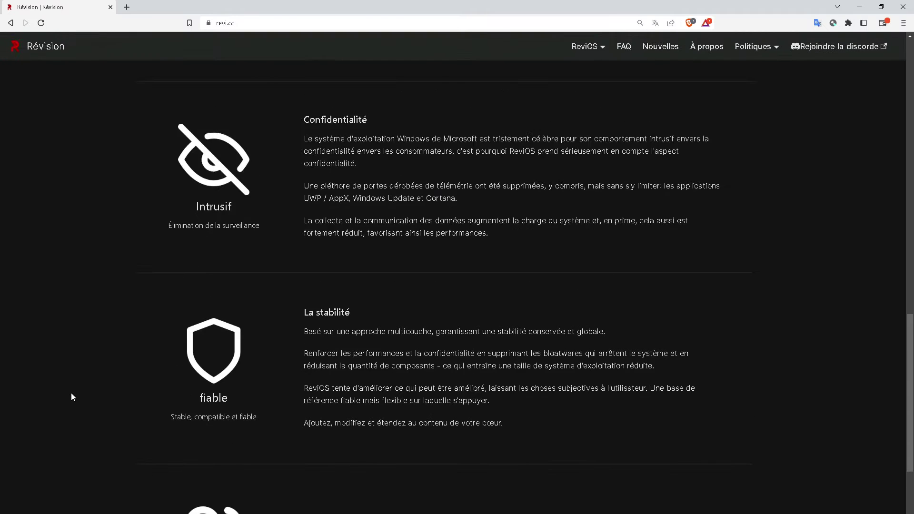
scroll(70, 393, "up", 2)
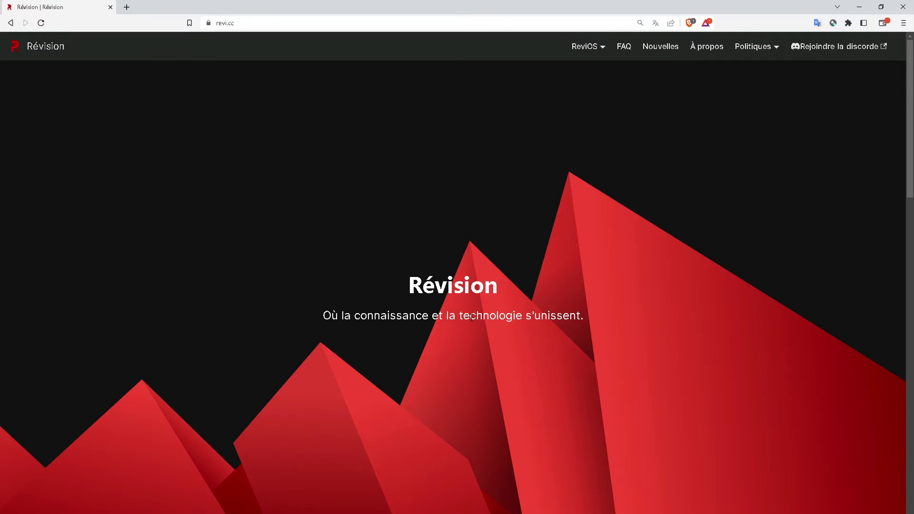
- Open the Juridique policy page and read the paragraphs on Microsoft affiliation and Windows activation
left_click(759, 48)
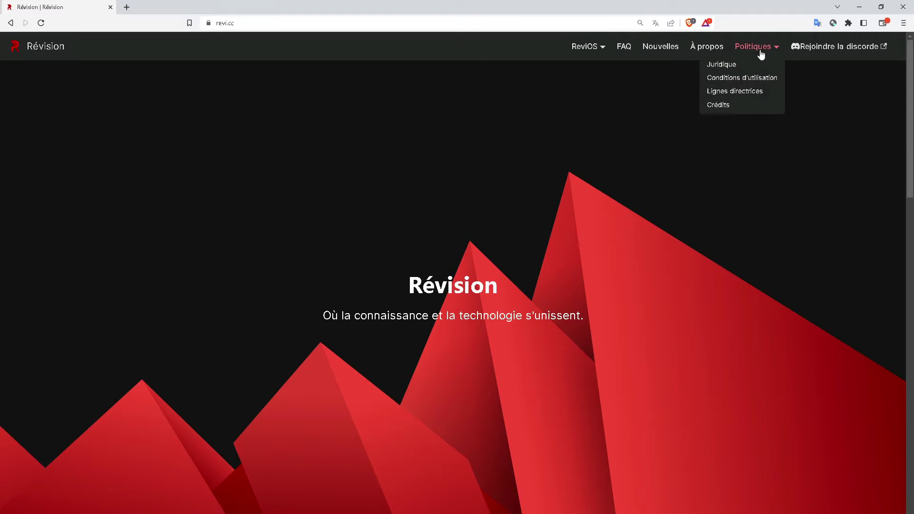
left_click(722, 63)
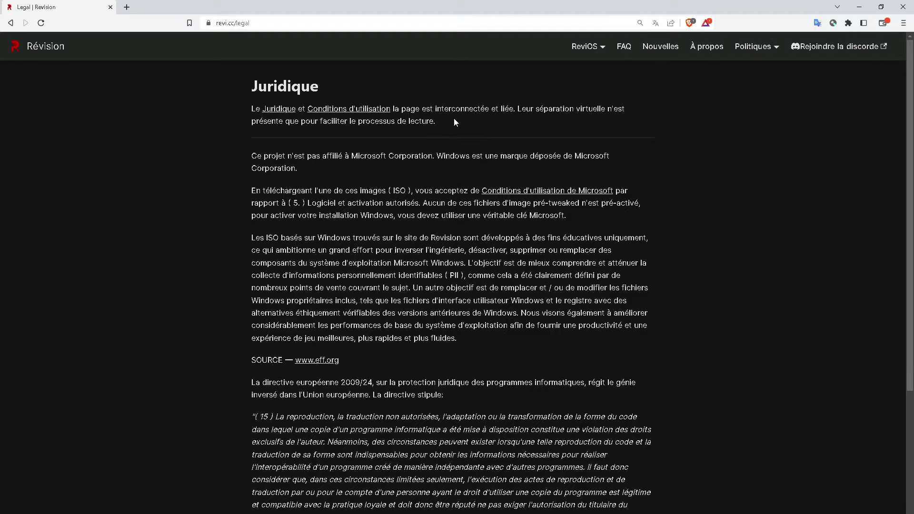
left_click_drag(262, 157, 470, 164)
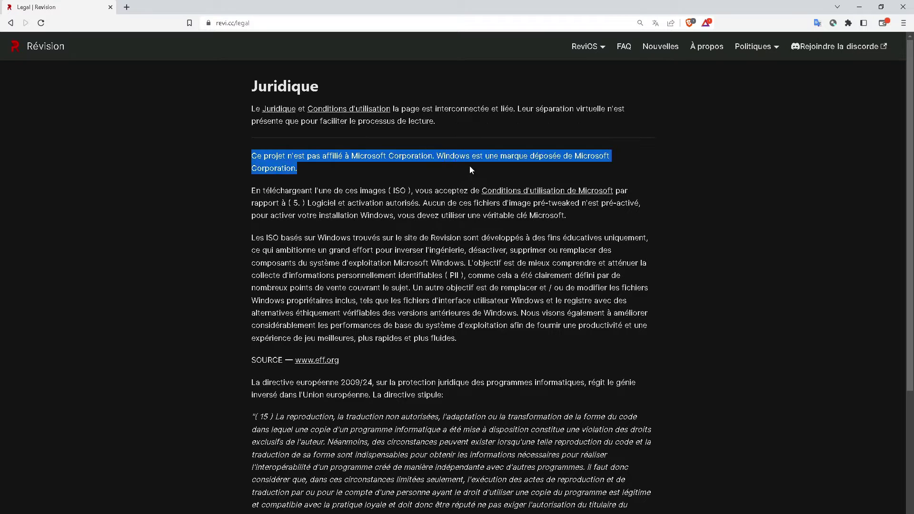
left_click(469, 169)
left_click_drag(246, 190, 578, 215)
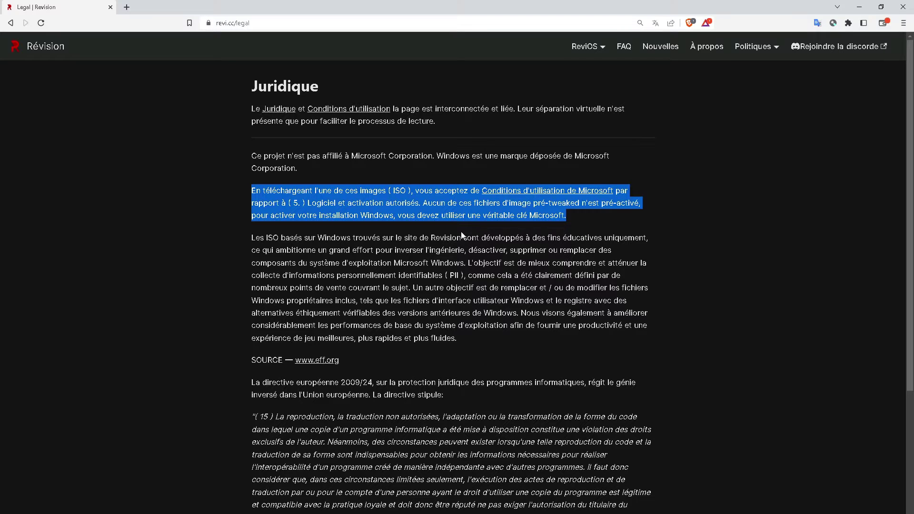
left_click(187, 317)
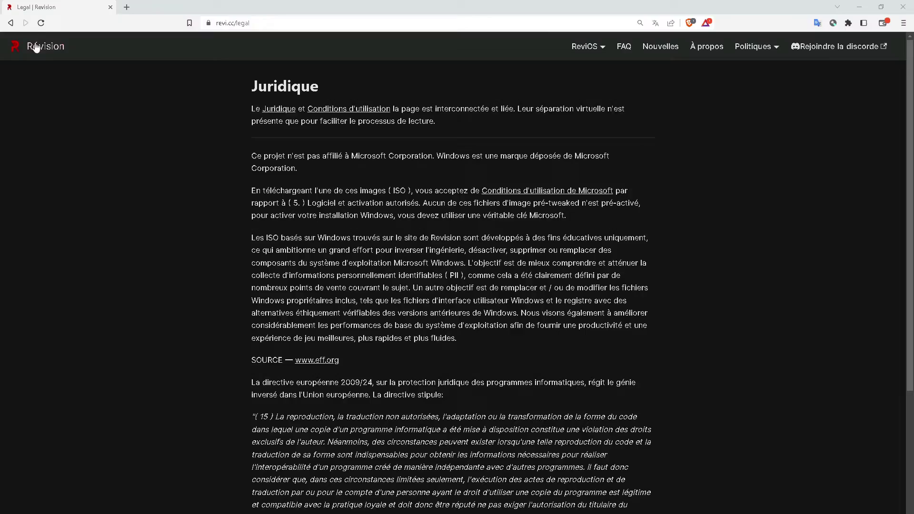
- Return to the Revision homepage and open the ReviOS download page
left_click(52, 45)
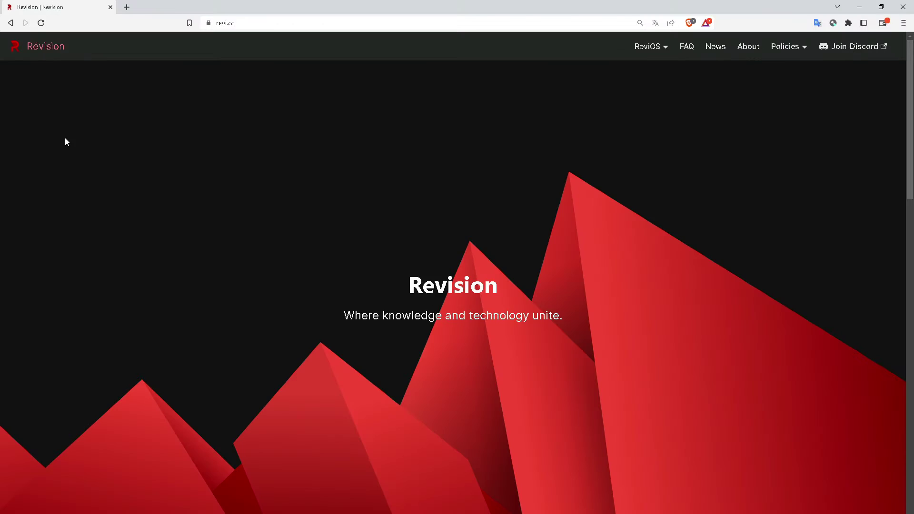
scroll(305, 324, "down", 9)
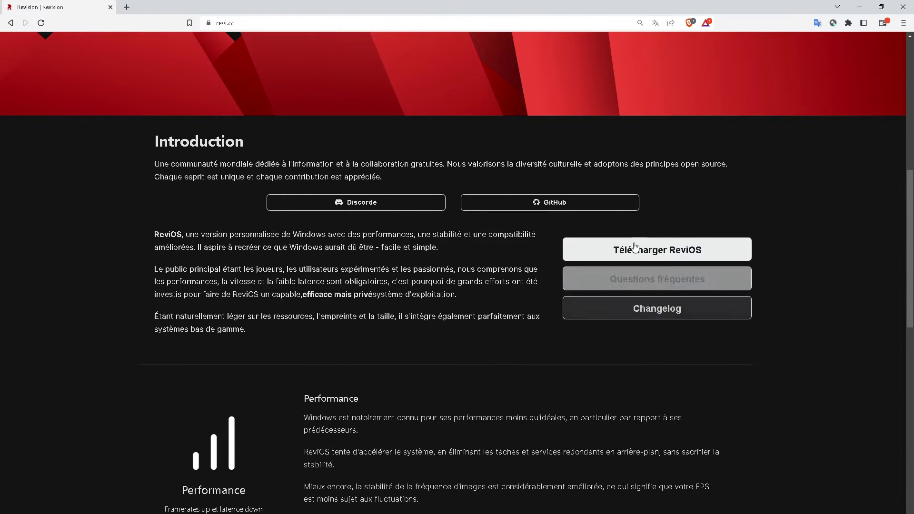
left_click(648, 258)
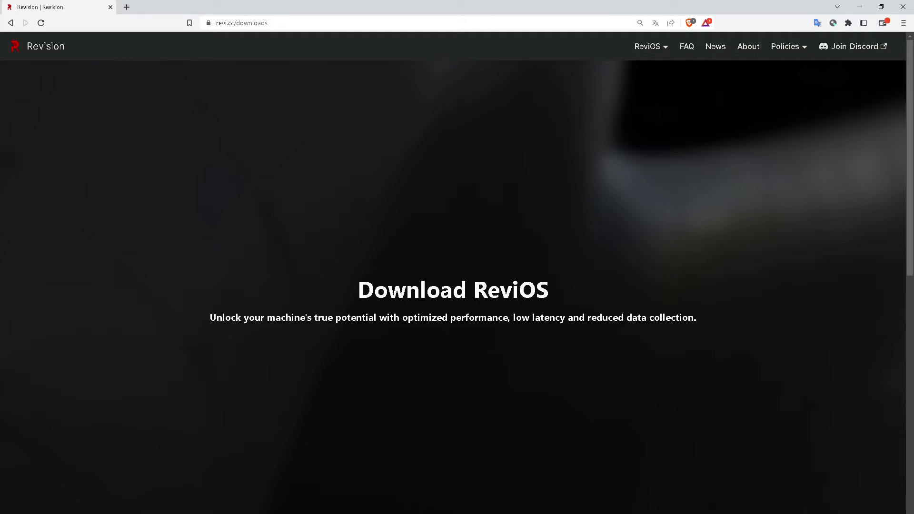
- Review the Windows 11 and Windows 10 downloads and the important notes on the licence key, disk wiping and backups
scroll(408, 336, "down", 3)
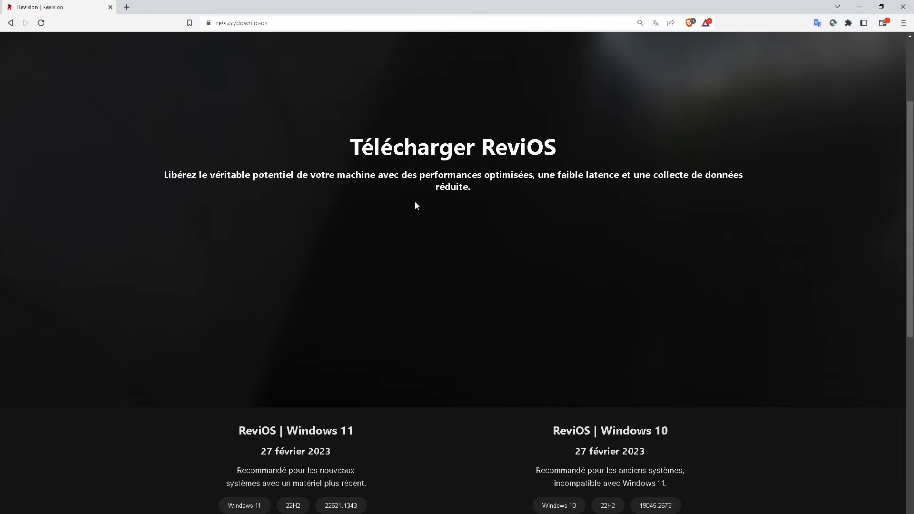
scroll(399, 235, "down", 5)
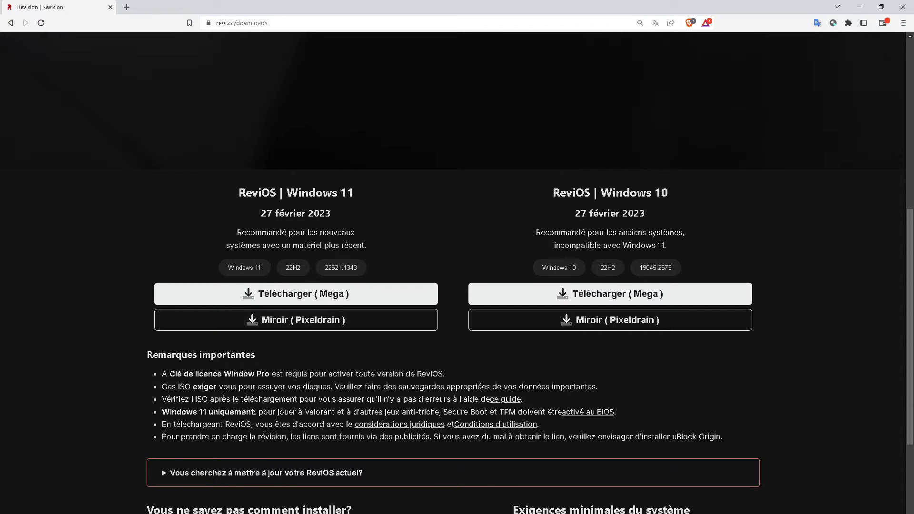
left_click_drag(177, 374, 447, 381)
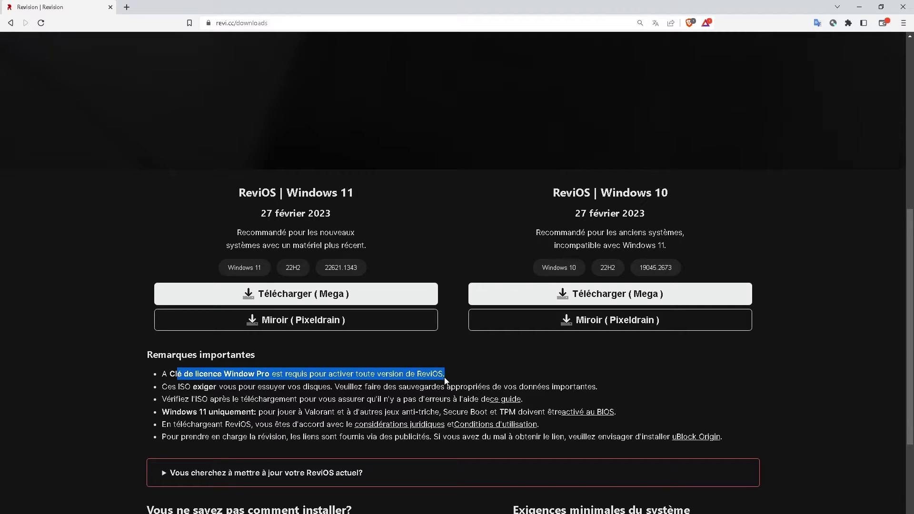
left_click(447, 381)
left_click_drag(176, 386, 615, 388)
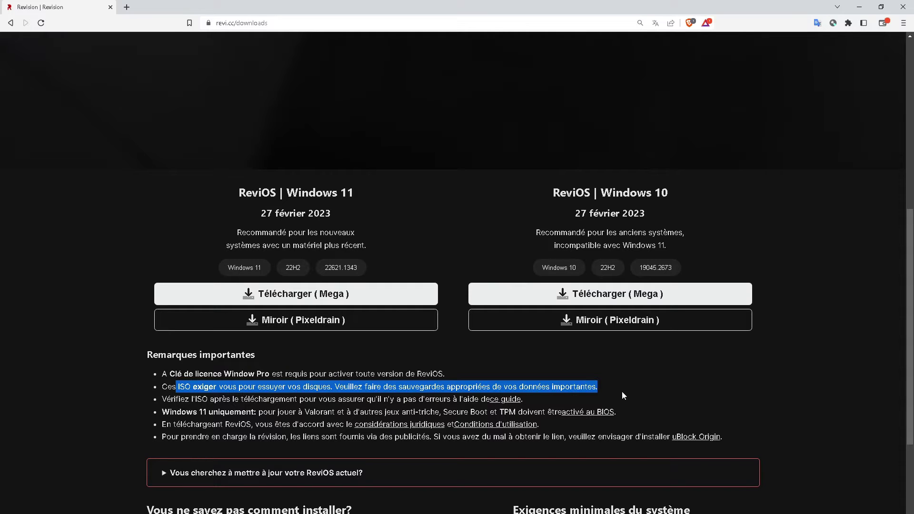
left_click(622, 393)
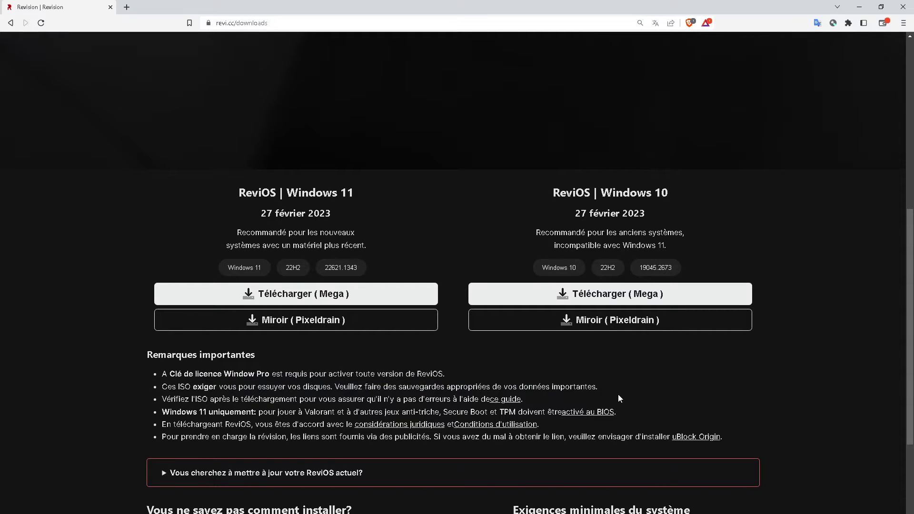
- Open the Mega download link for ReviOS Windows 11 and solve the captcha by selecting the traffic light tiles
left_click(292, 294)
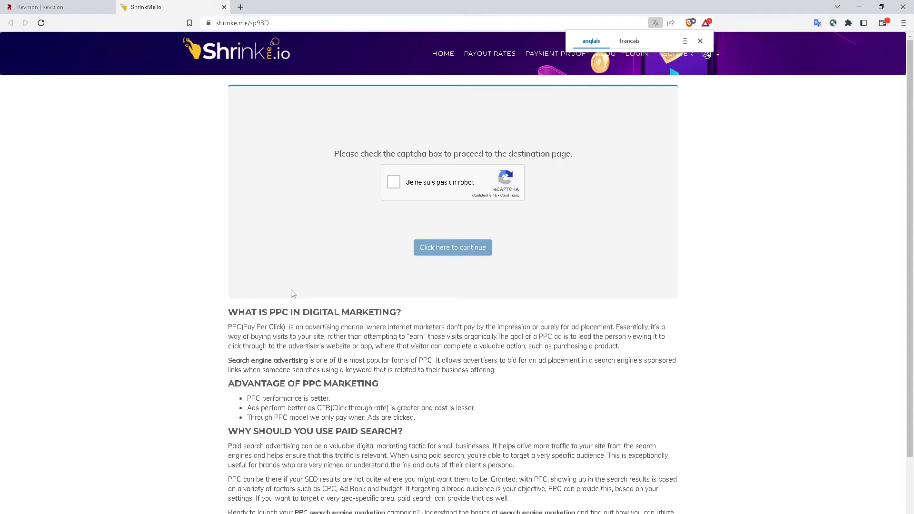
left_click(394, 182)
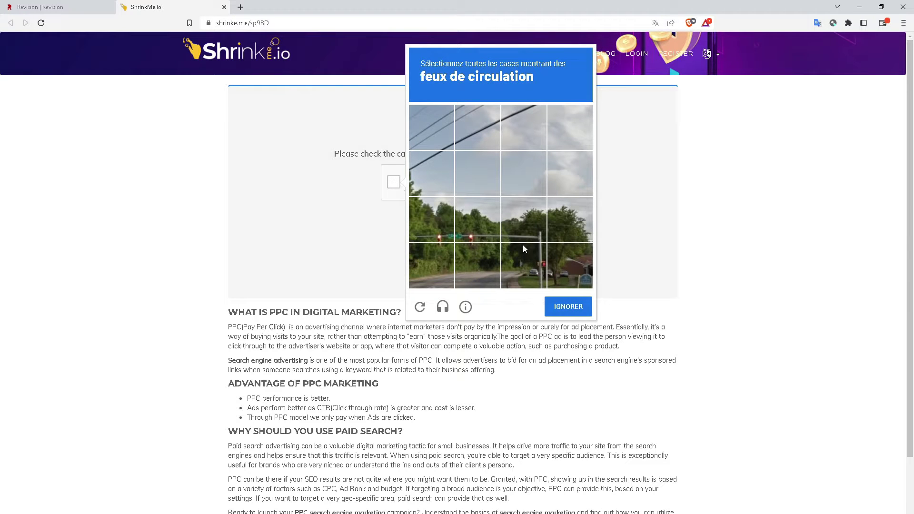
left_click(526, 262)
left_click(481, 228)
left_click(431, 221)
left_click(569, 306)
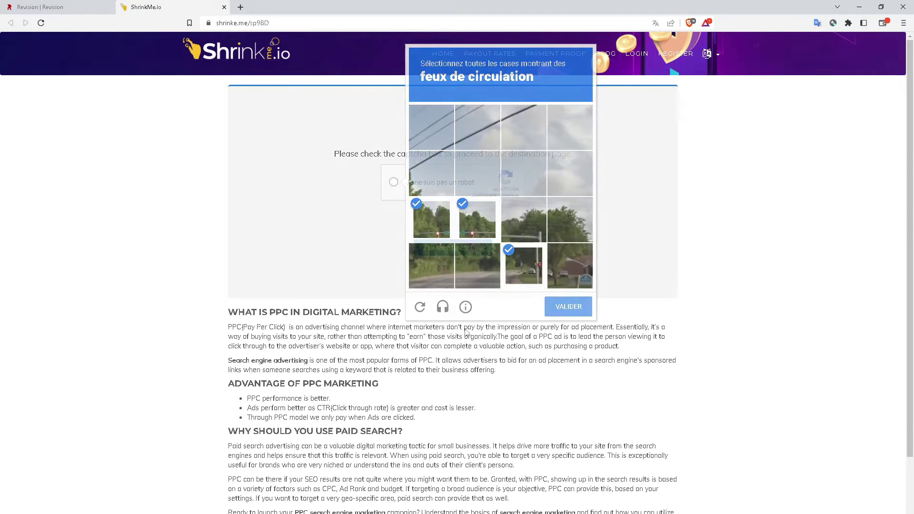
- Get the shortened link's destination, download ReviOS-11-23.02.iso from MEGA into the Téléchargements folder, and close the browser
left_click(445, 247)
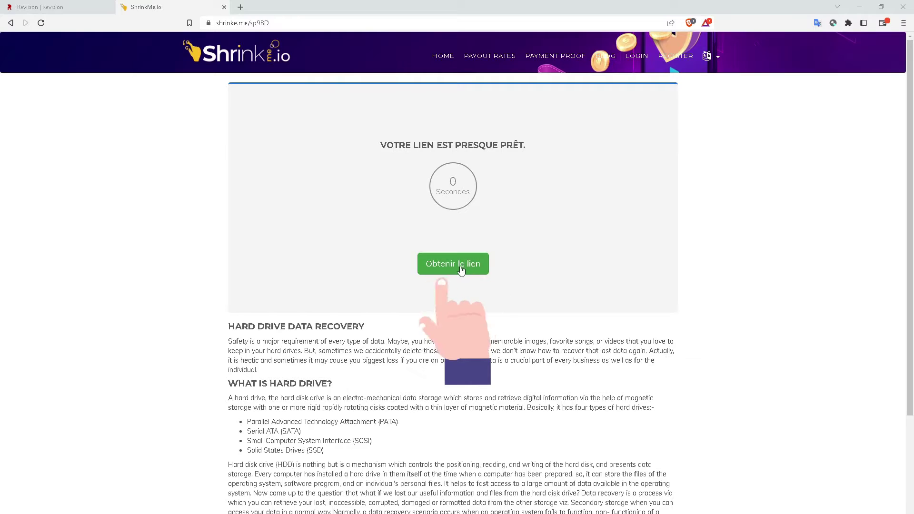
left_click(442, 264)
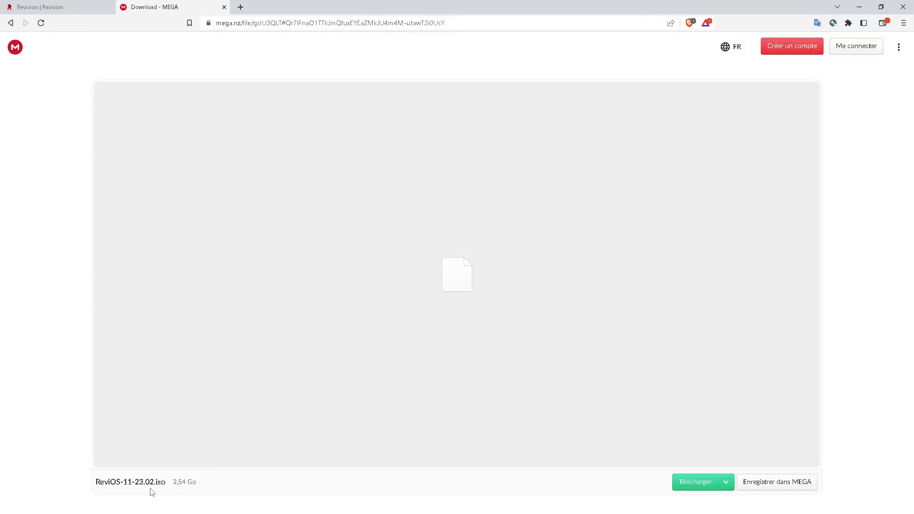
left_click(687, 485)
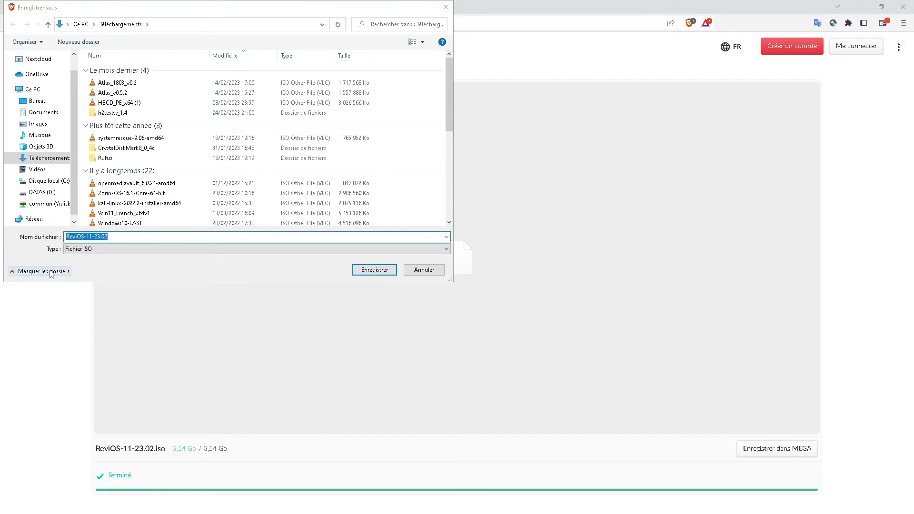
left_click(388, 269)
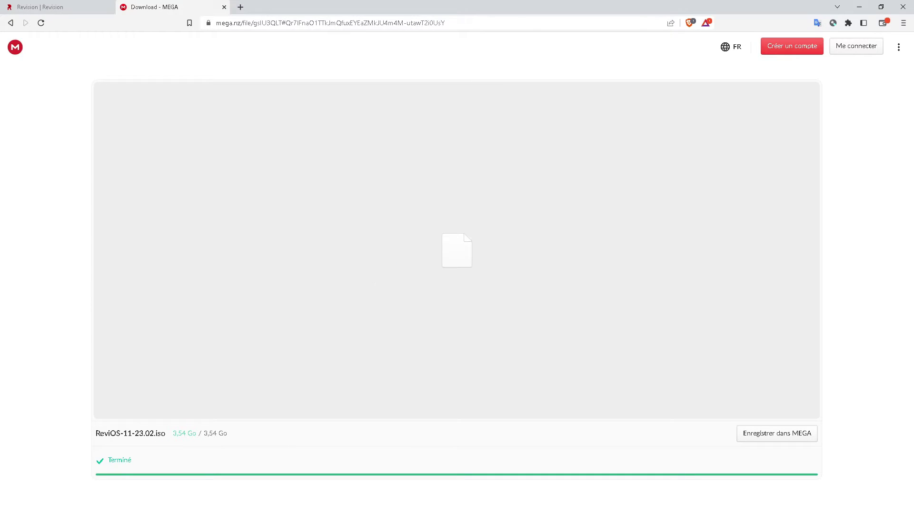
left_click(224, 7)
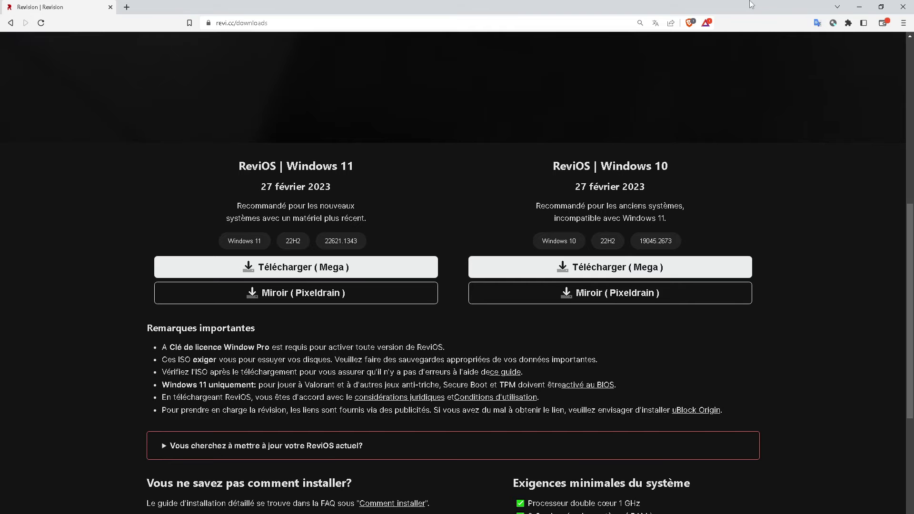
left_click(905, 6)
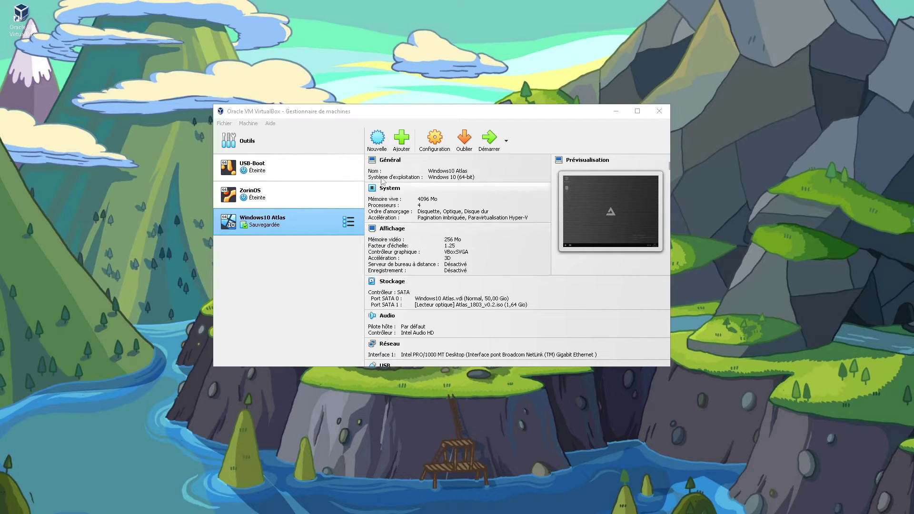
- In VirtualBox, start a new virtual machine named WinReviOS with the ReviOS-11-23.02.iso image and the version Windows 11 (64-bit)
left_click(378, 138)
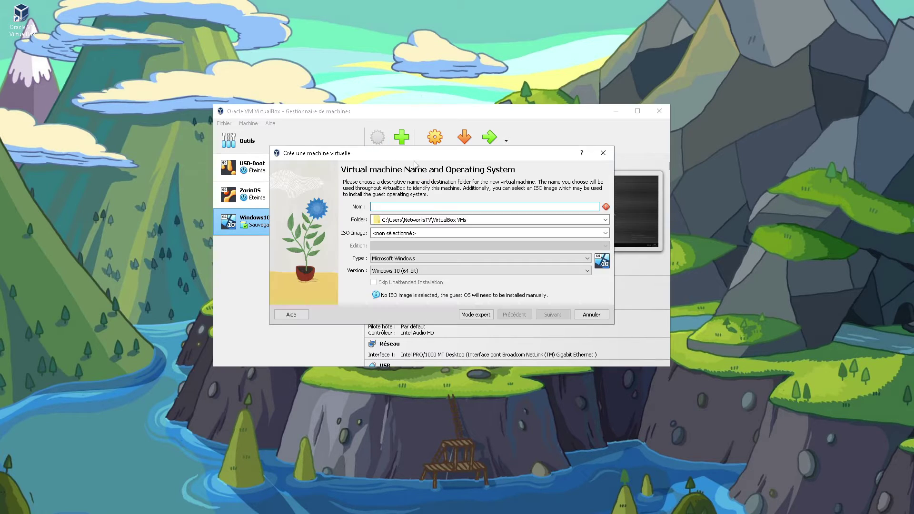
type("WinReviOS")
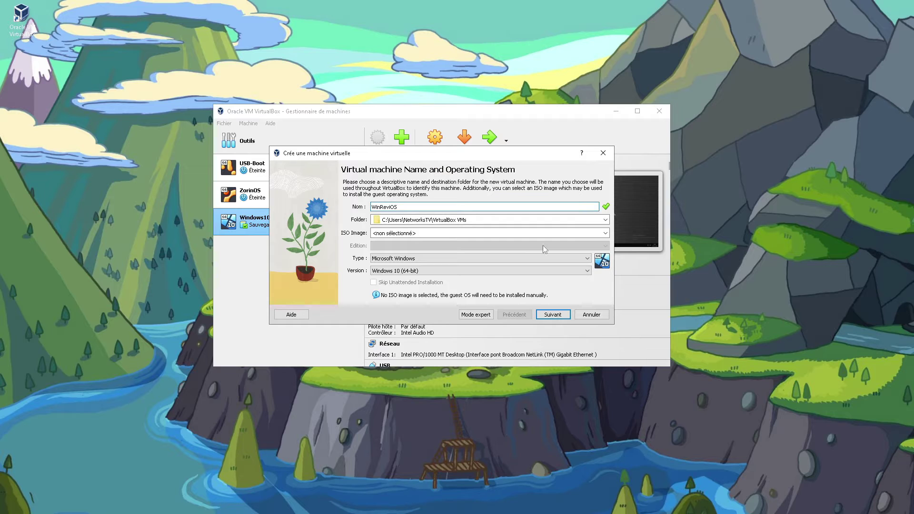
left_click(545, 233)
left_click(421, 250)
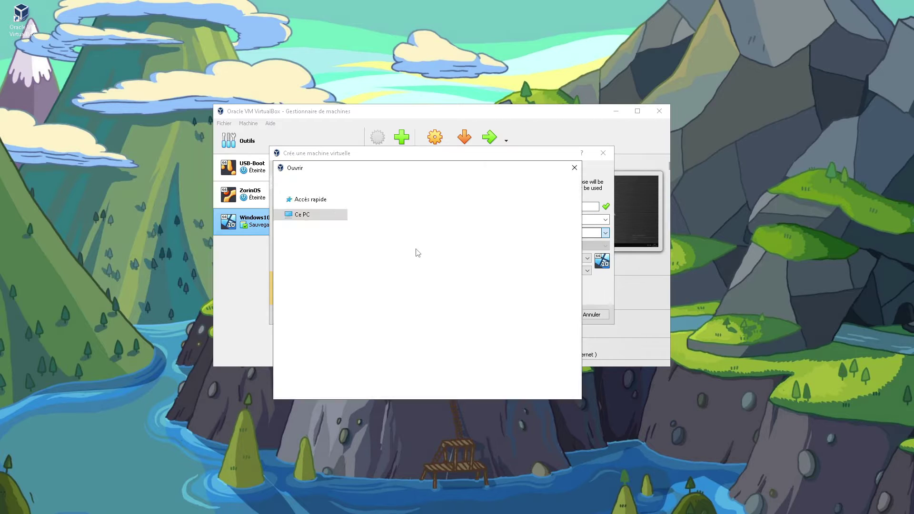
double_click(383, 243)
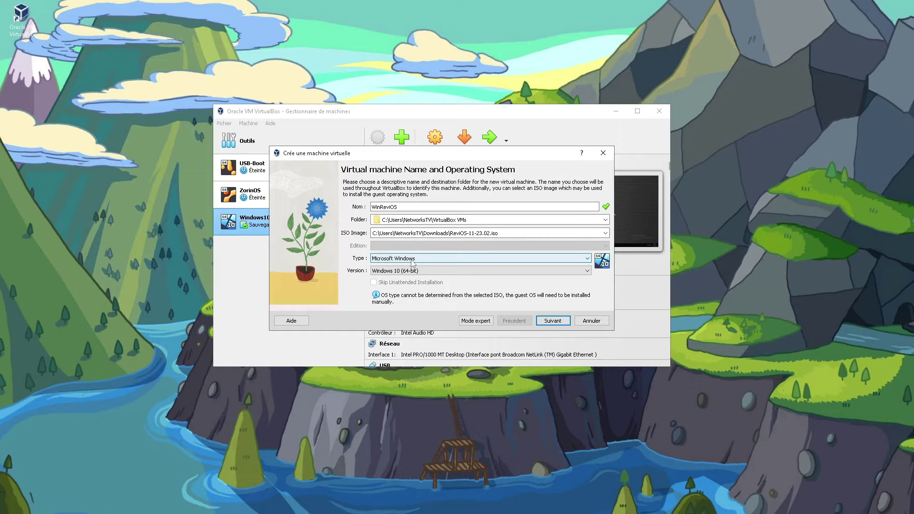
left_click(413, 270)
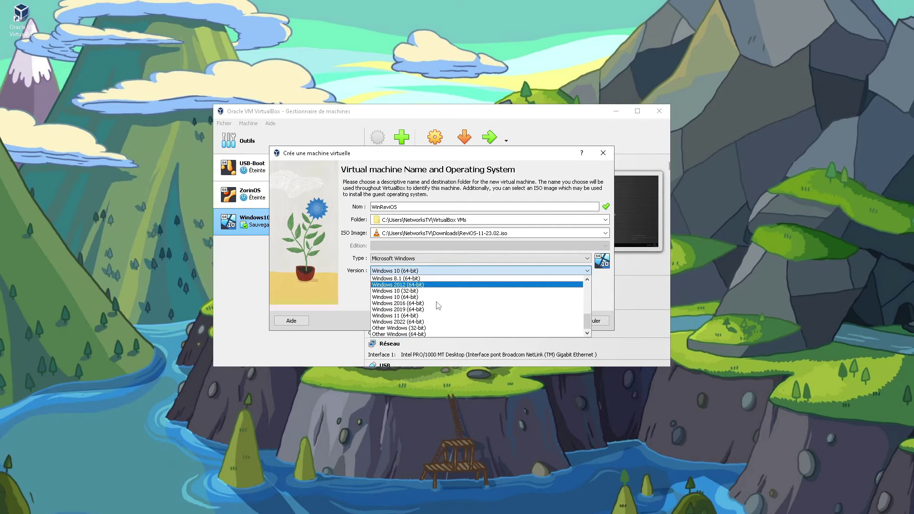
left_click(416, 316)
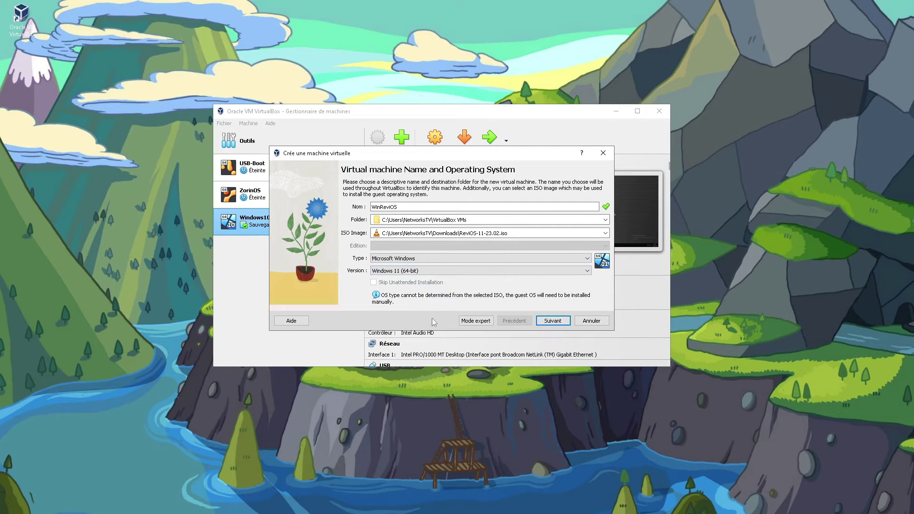
left_click(559, 321)
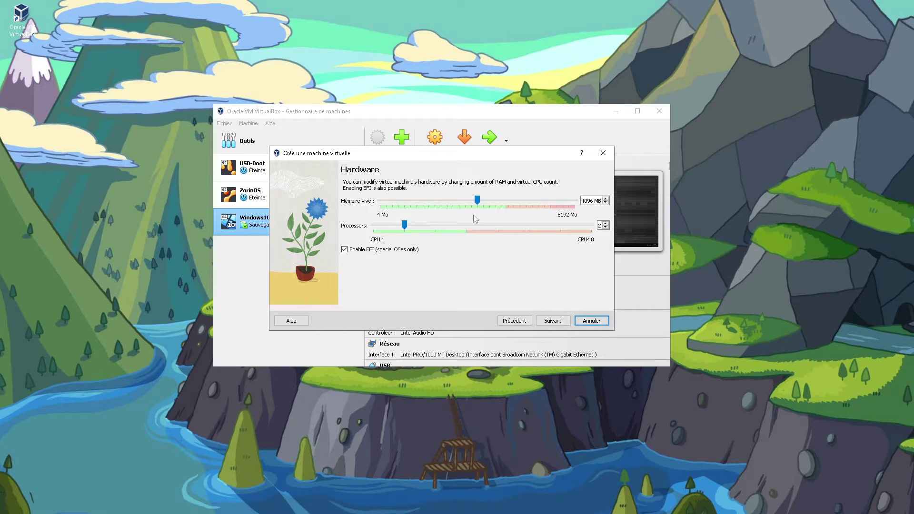
- Finish creating the virtual machine with 4096 MB of memory, 4 processors and a new 80 GB virtual hard disk
left_click(477, 199)
left_click_drag(404, 225, 466, 225)
left_click(549, 320)
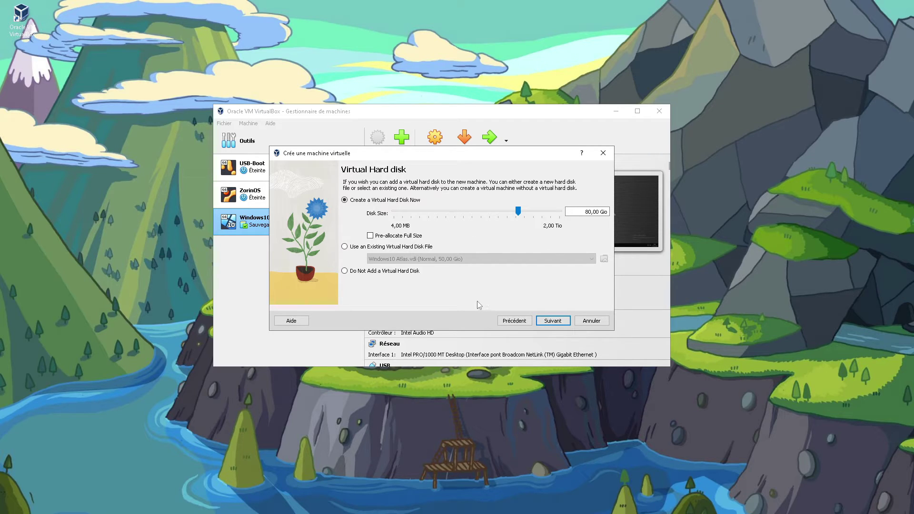
left_click(552, 320)
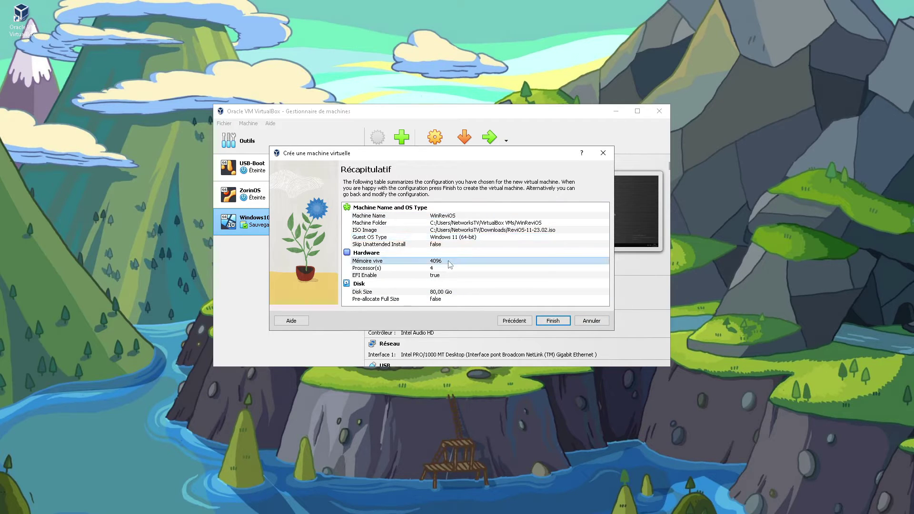
left_click(552, 320)
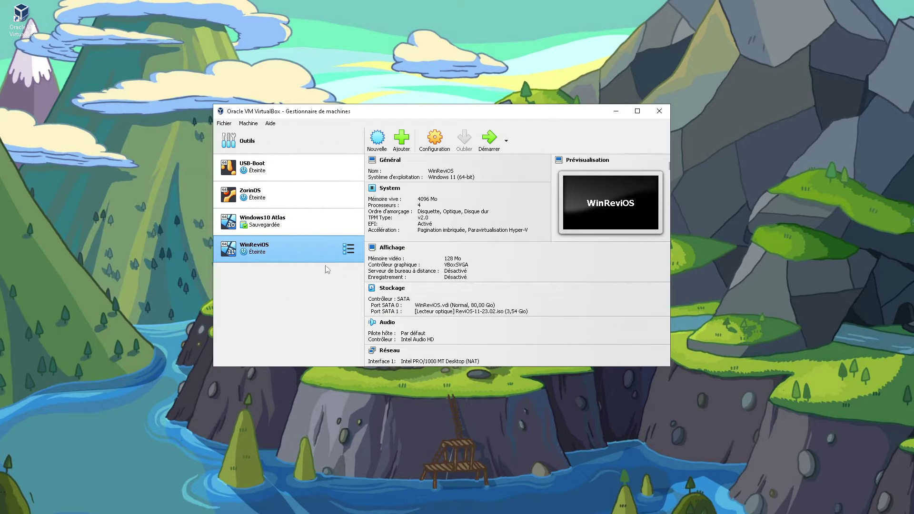
- In the WinReviOS display settings, enable 3D acceleration and set the video memory to 256 MB
left_click(434, 139)
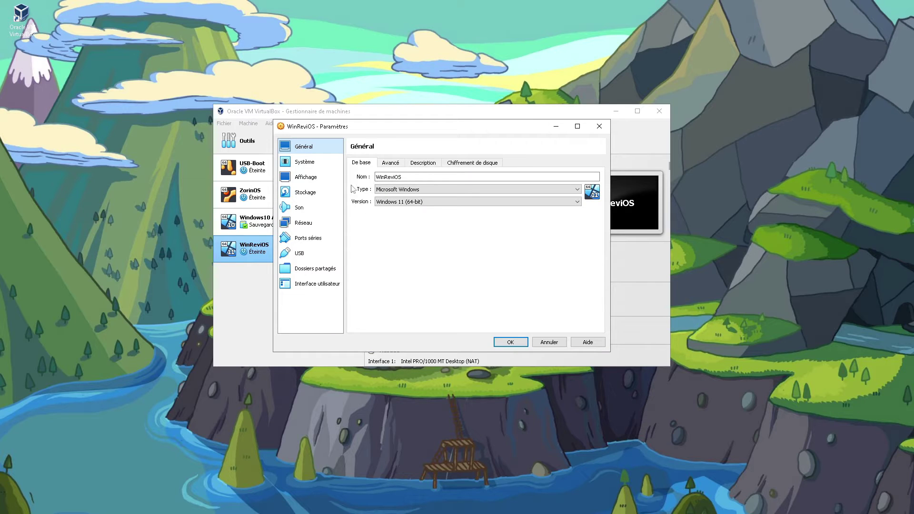
left_click(326, 176)
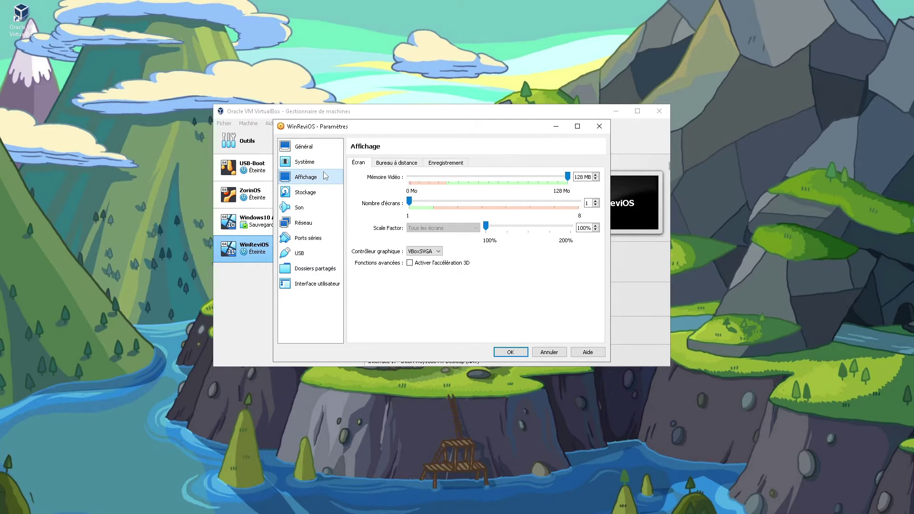
left_click(423, 264)
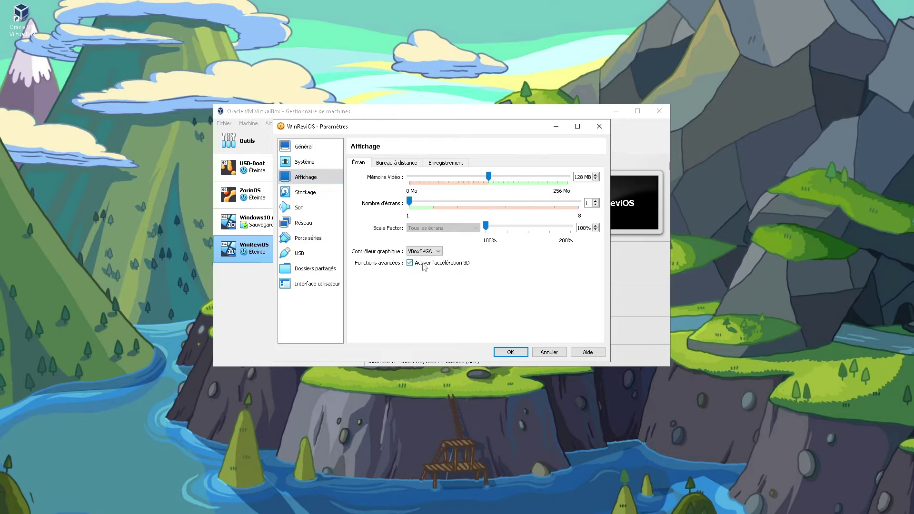
left_click_drag(488, 177, 567, 177)
- Set the network access mode of Adapter 1 to bridged (Accès par pont) and save the machine settings
left_click(305, 222)
left_click(476, 189)
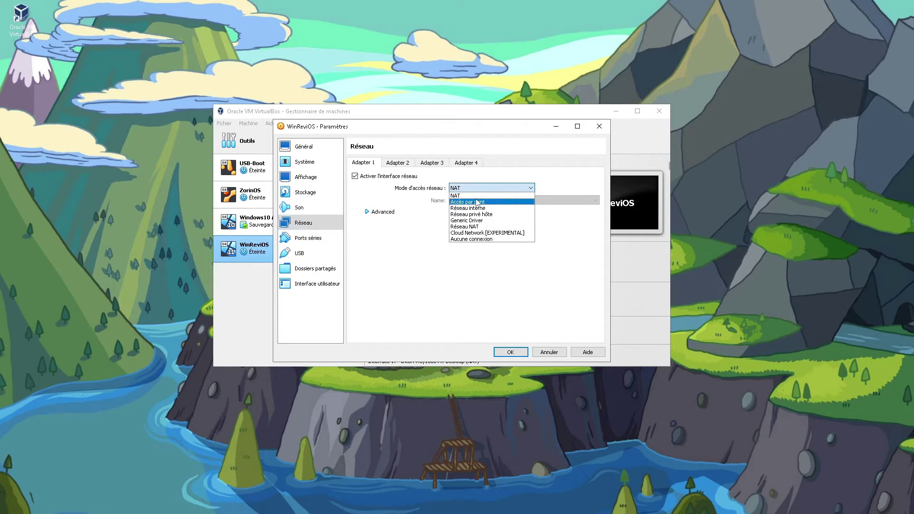
left_click(476, 202)
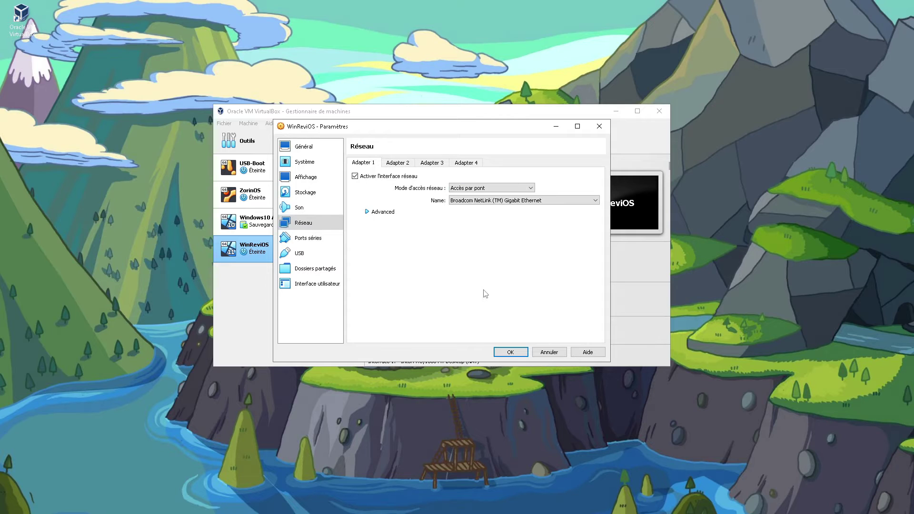
left_click(509, 352)
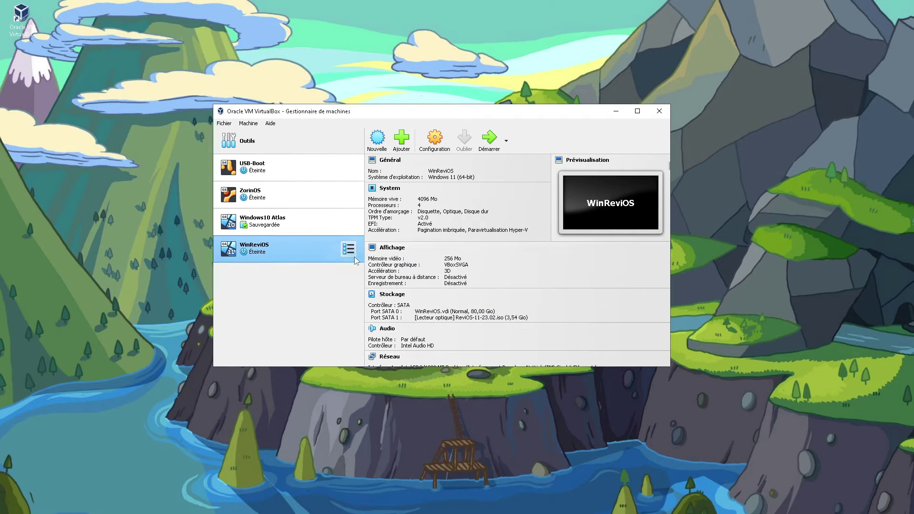
- Start the WinReviOS virtual machine and switch its window to full-screen mode
left_click(488, 139)
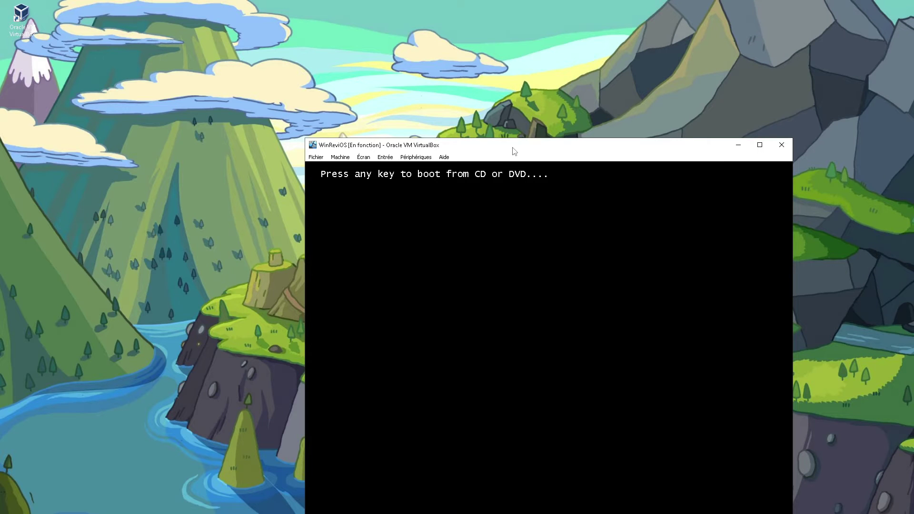
left_click_drag(522, 148, 383, 87)
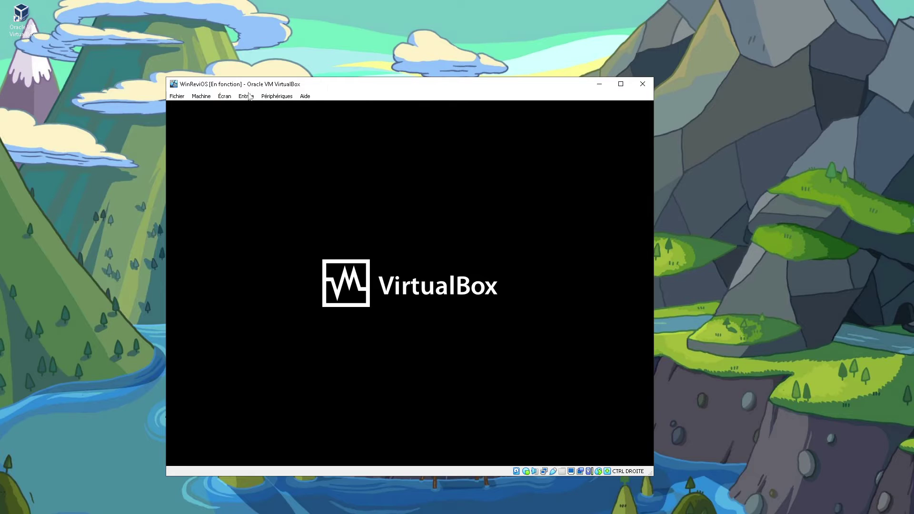
left_click(224, 96)
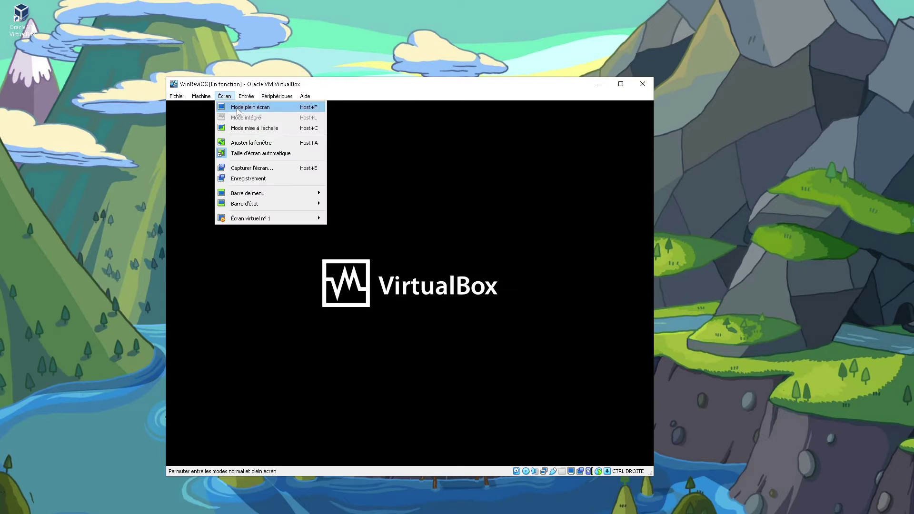
left_click(237, 108)
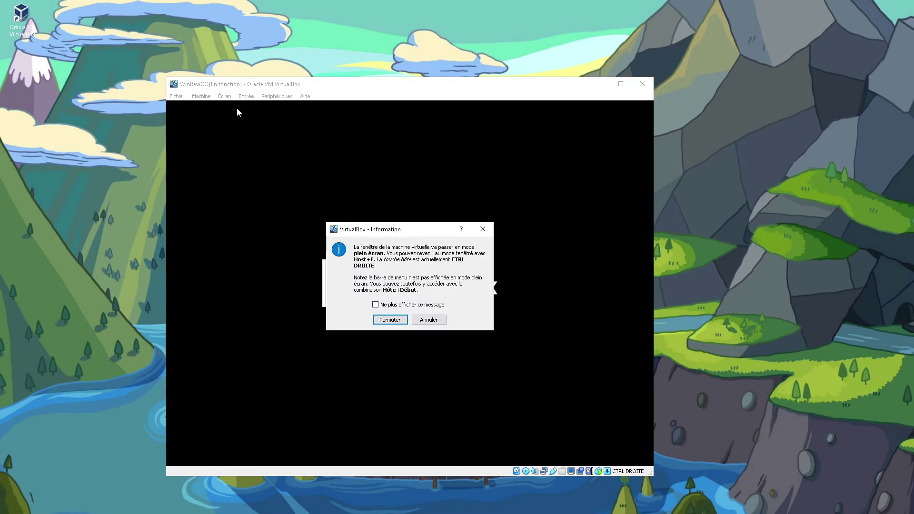
left_click(389, 320)
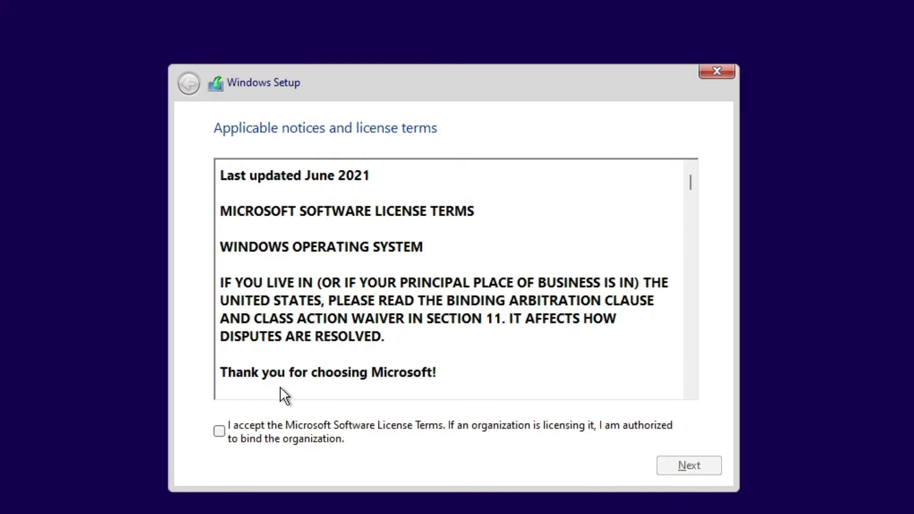
- Accept the Microsoft Software License Terms and start installing Windows on Drive 0 Unallocated Space
left_click(273, 426)
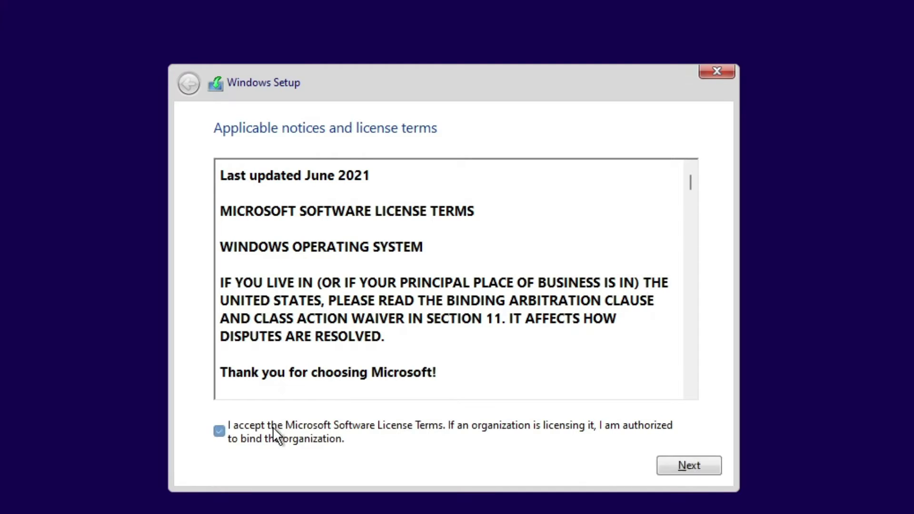
left_click(701, 461)
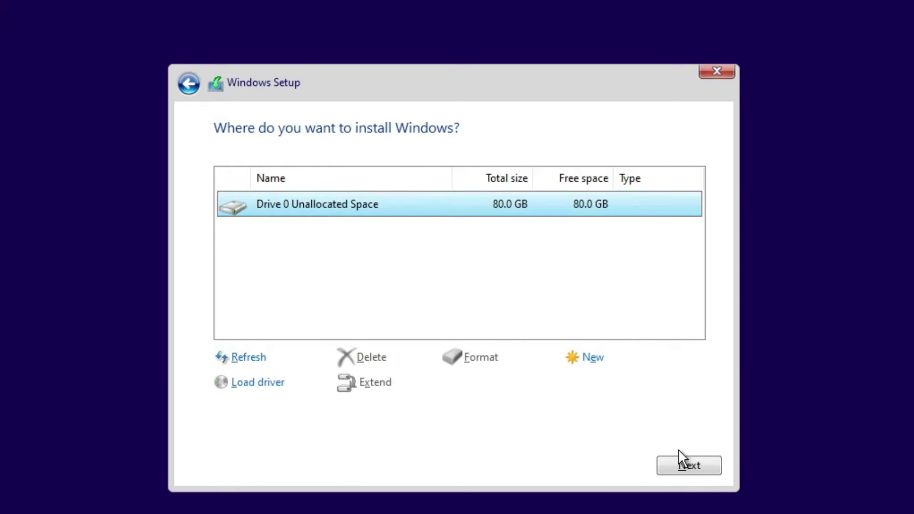
left_click(709, 467)
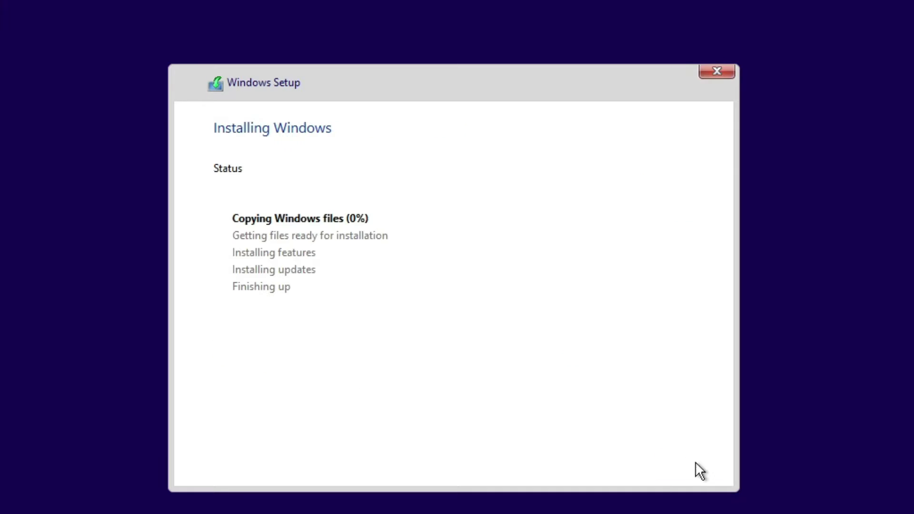